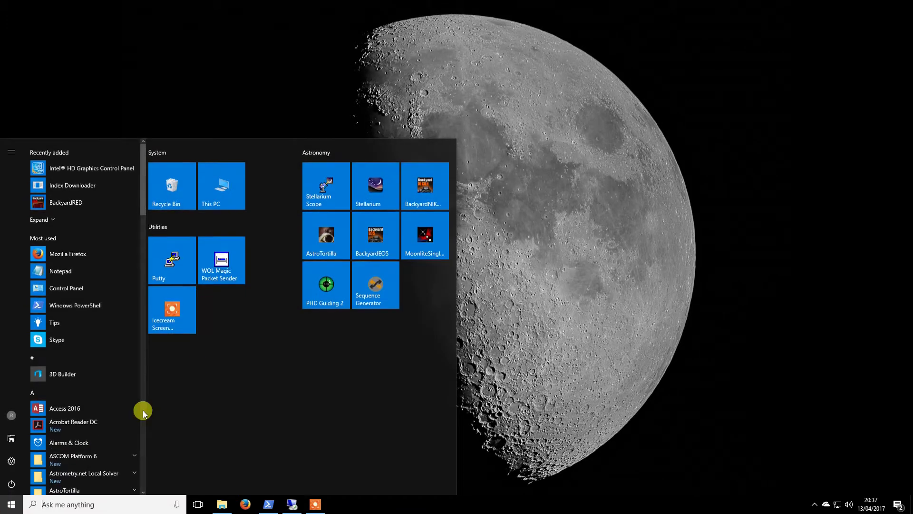
# Launch Sequence Generator Pro, close its Flat Box, Observatory, Environment Data and Image History panels, and close the untitled sequence
pyautogui.click(374, 283)
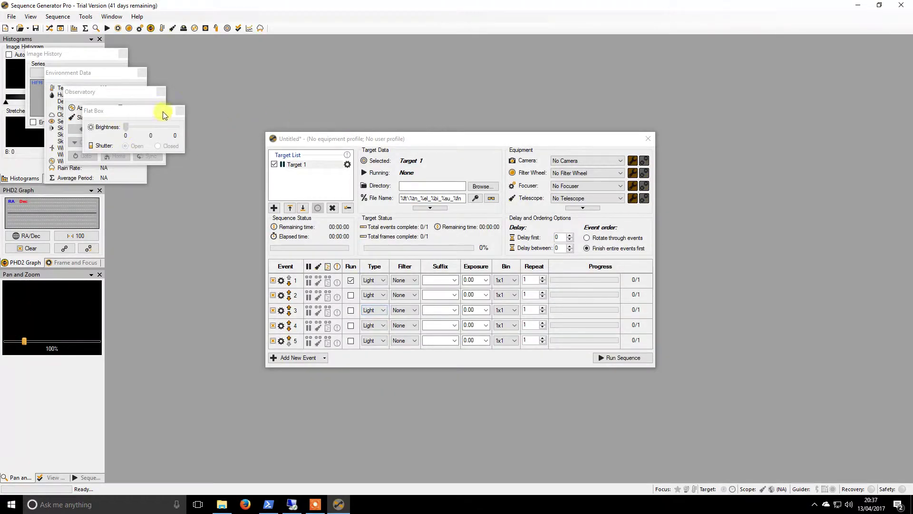
pyautogui.click(179, 110)
pyautogui.click(161, 91)
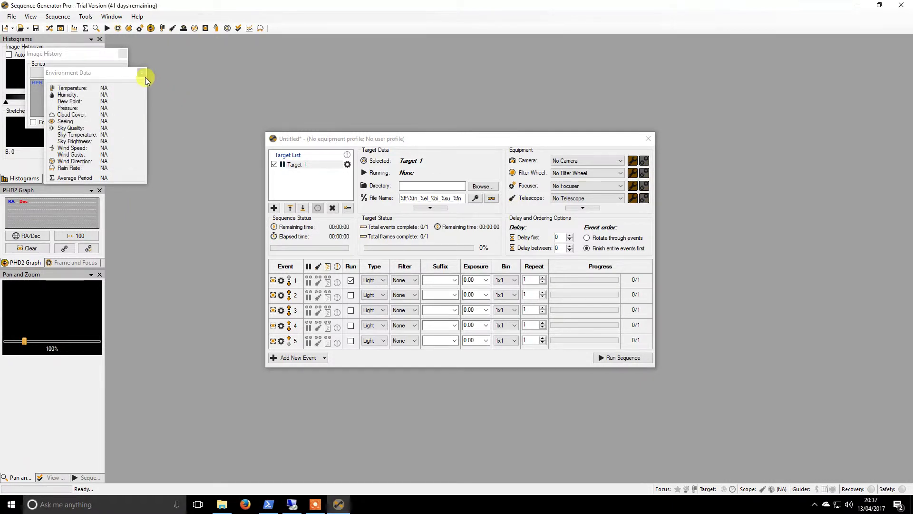
pyautogui.click(142, 75)
pyautogui.click(124, 55)
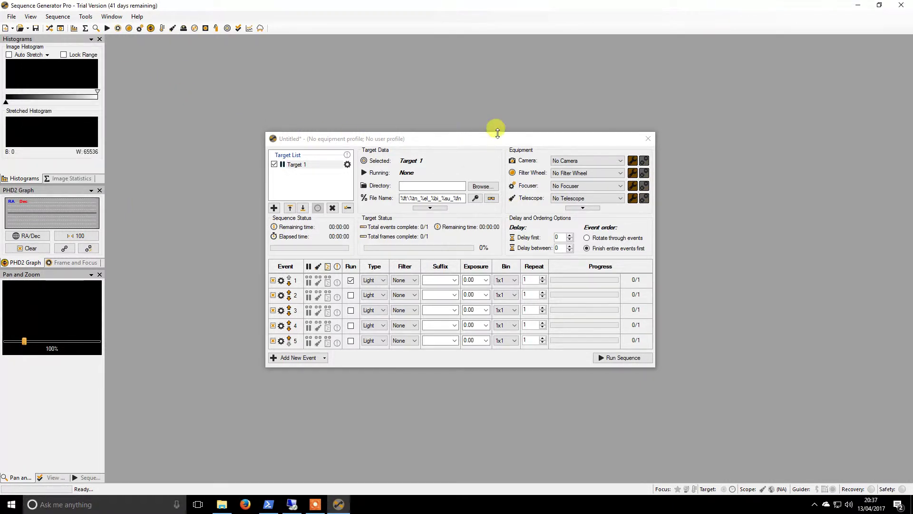
pyautogui.click(648, 138)
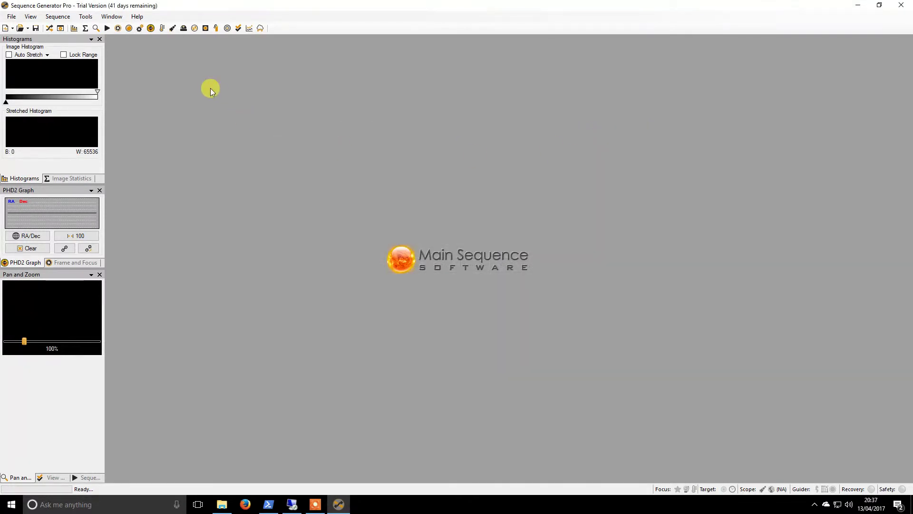
# Start a new profile in the User Profile Manager and enter its profile name
pyautogui.click(86, 16)
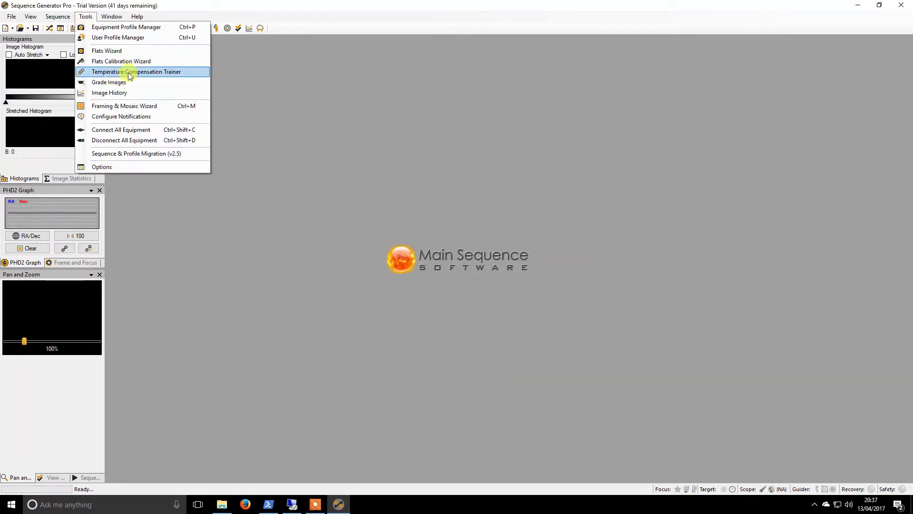
pyautogui.click(118, 37)
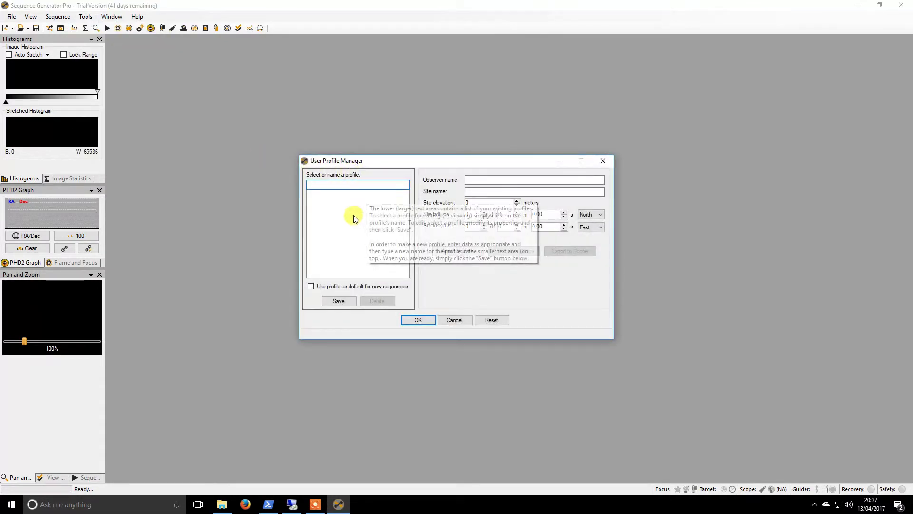
pyautogui.write('Pete')
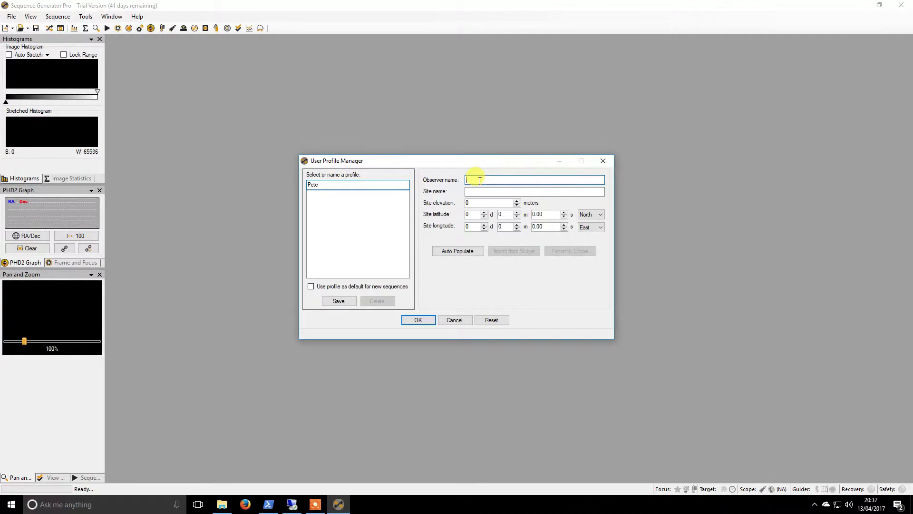
# Fill in the observer's name and the site name, and set site elevation to 42 meters
pyautogui.click(479, 180)
pyautogui.write('Pete')
pyautogui.press('Tab')
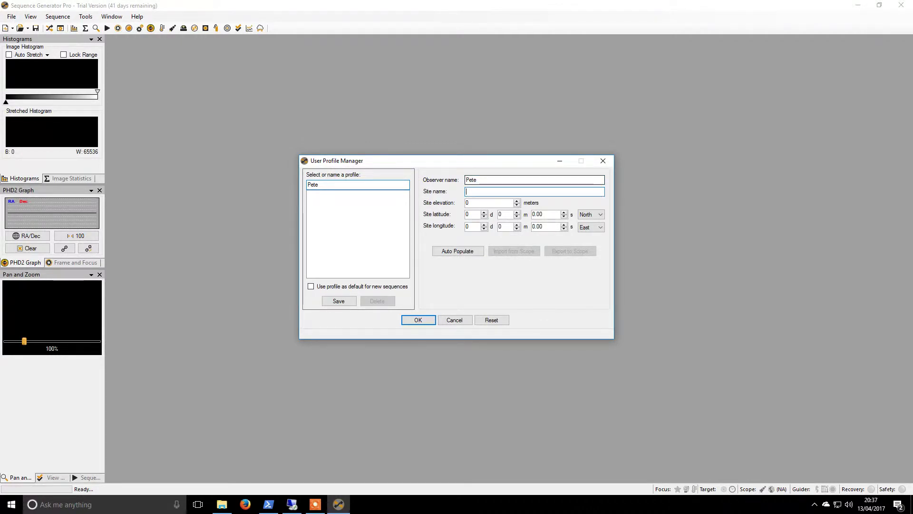
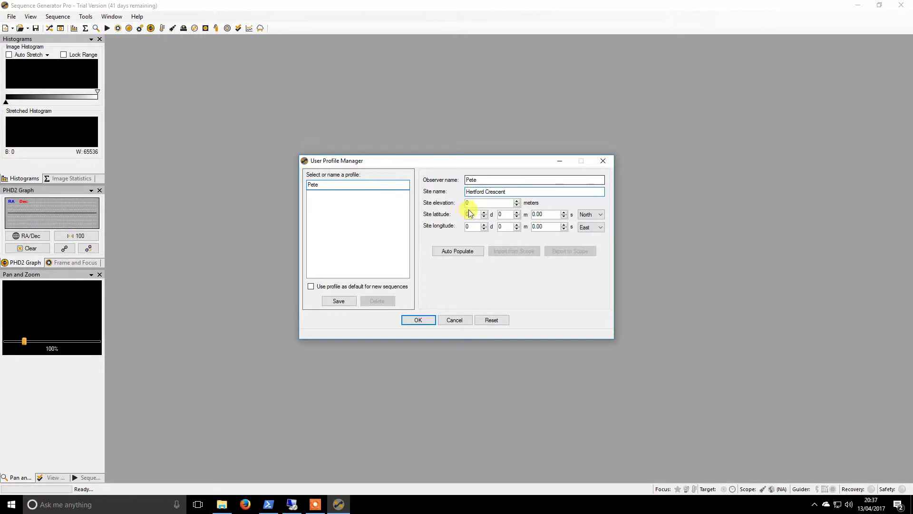
pyautogui.click(466, 203)
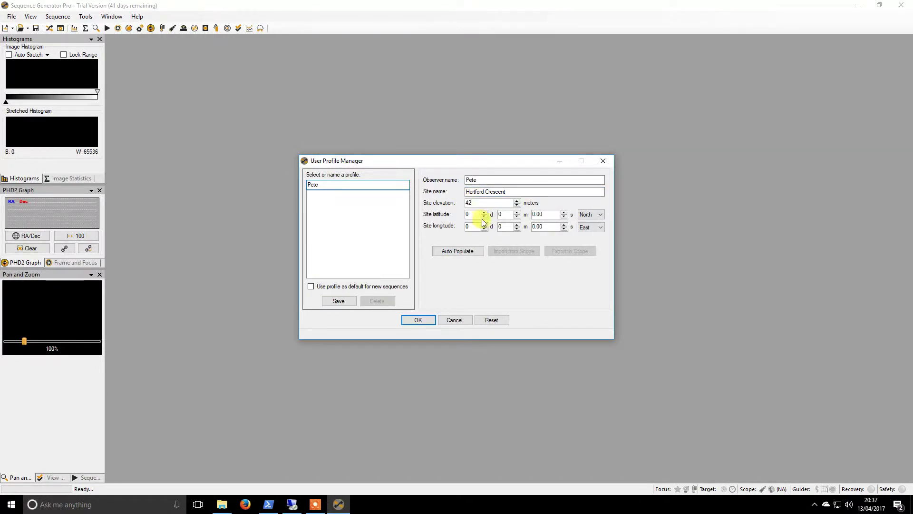
pyautogui.click(466, 215)
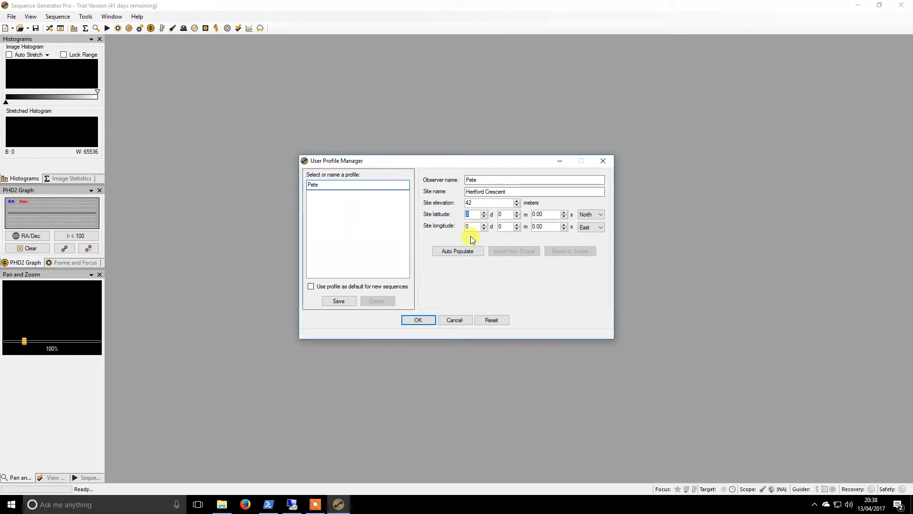
# Set the site latitude to 54° 30' 29.80" North
pyautogui.press('Tab')
pyautogui.press('Tab')
# Set the site longitude to 6° 4' 18.90" West
pyautogui.click(600, 227)
pyautogui.click(596, 241)
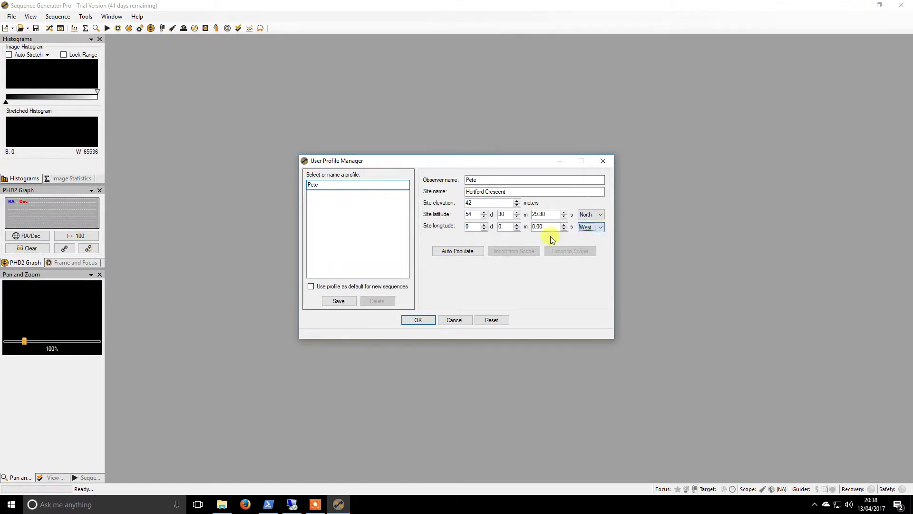
pyautogui.click(468, 227)
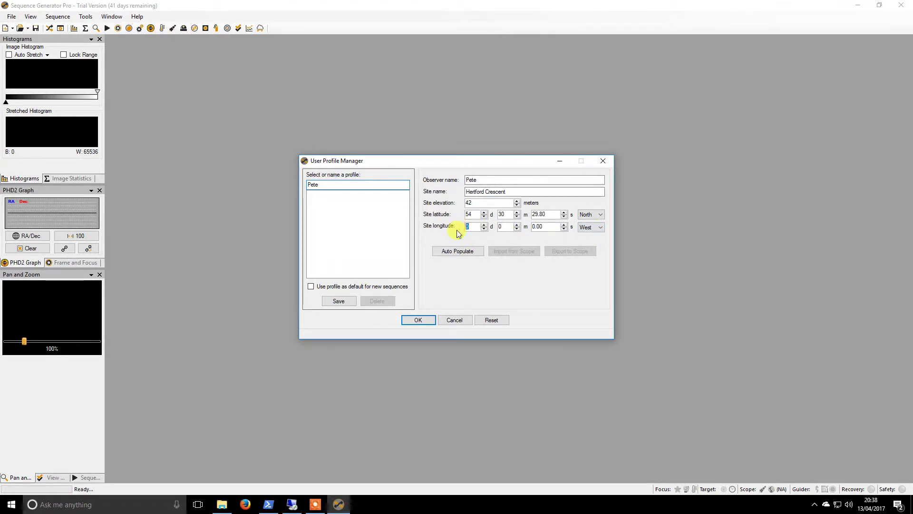
pyautogui.write('6')
pyautogui.press('Tab')
pyautogui.write('4')
pyautogui.press('Tab')
pyautogui.write('18.90')
# Make the profile the default for new sequences, save it and close the manager
pyautogui.click(352, 286)
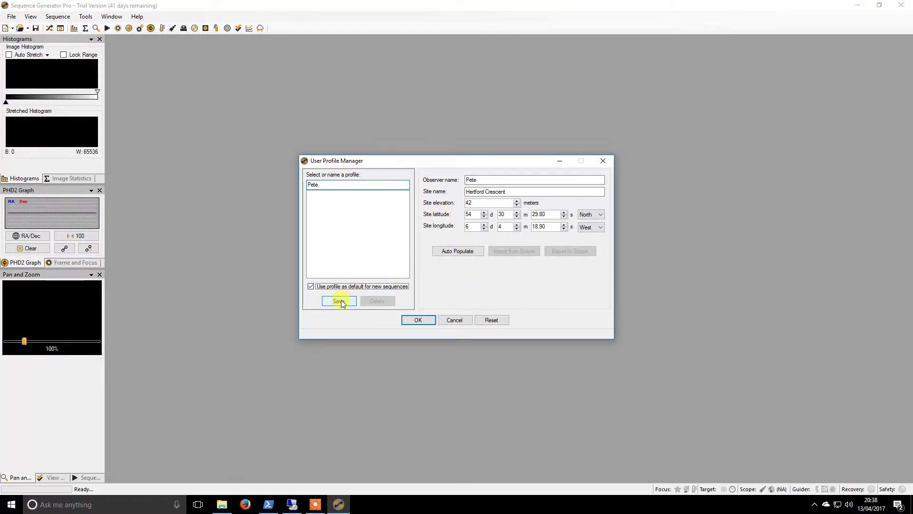
pyautogui.click(341, 301)
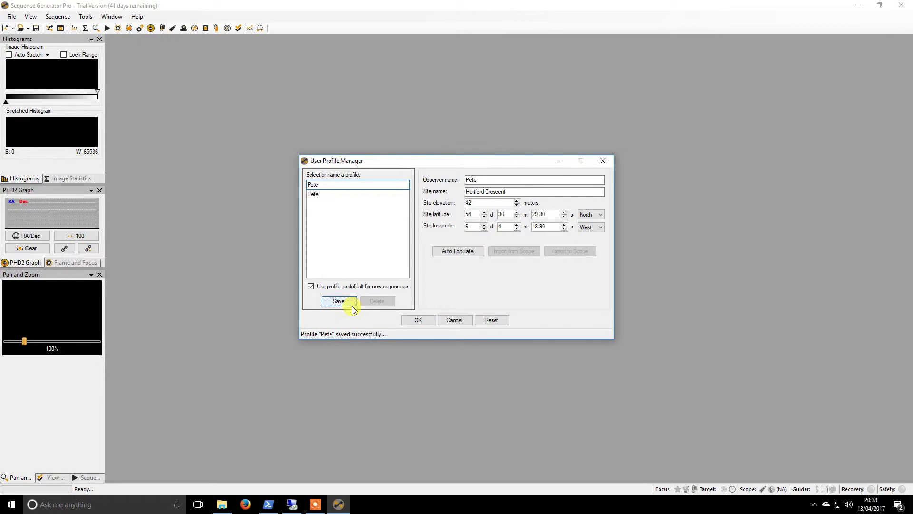
pyautogui.click(423, 320)
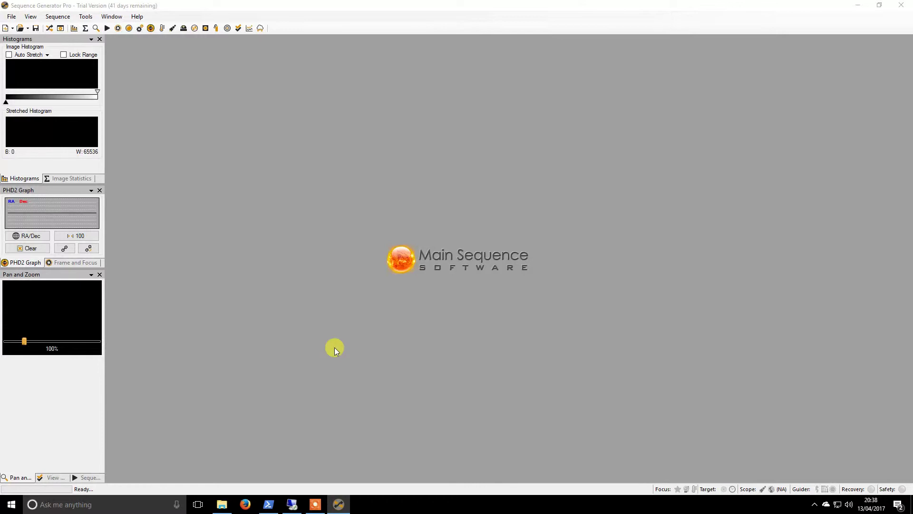
# In General Options, write the reminder lines 'Bhatinov Mask?', 'Switch off IR?', 'Adjust Weights? Camera in Manual Mode'
pyautogui.click(86, 16)
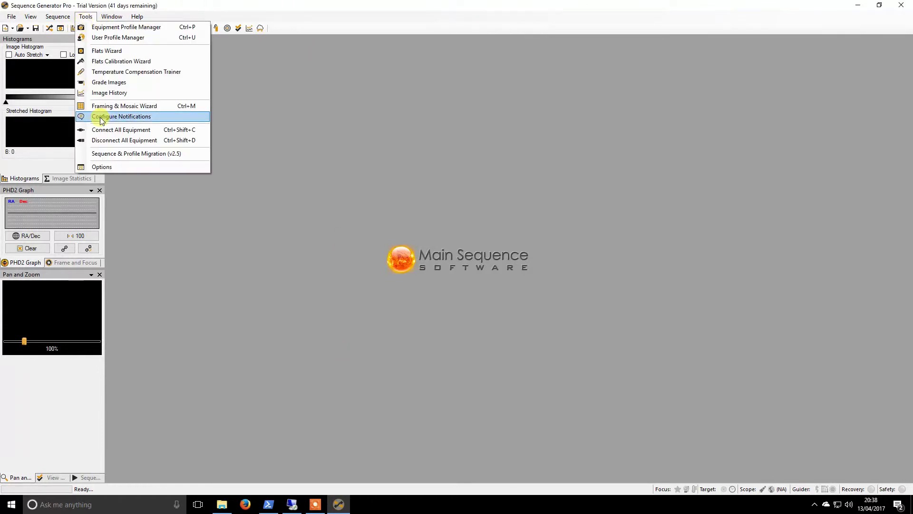
pyautogui.click(119, 166)
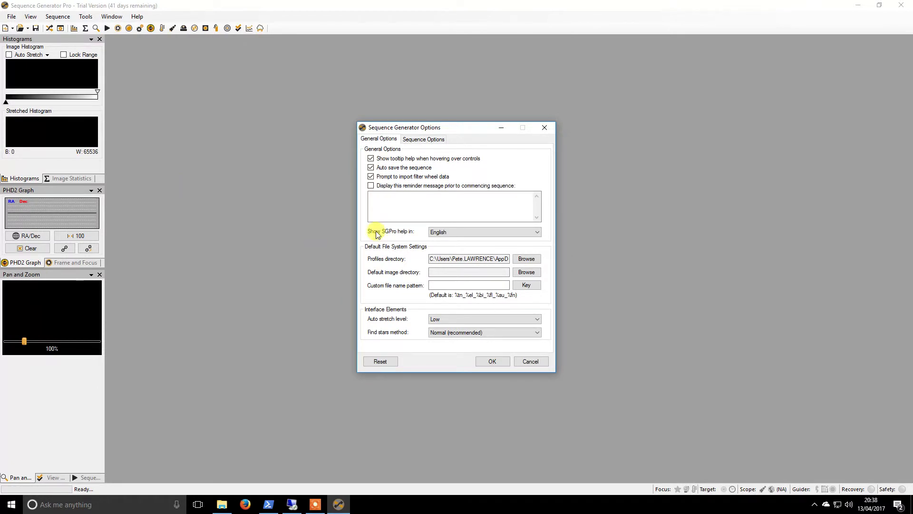
pyautogui.click(388, 205)
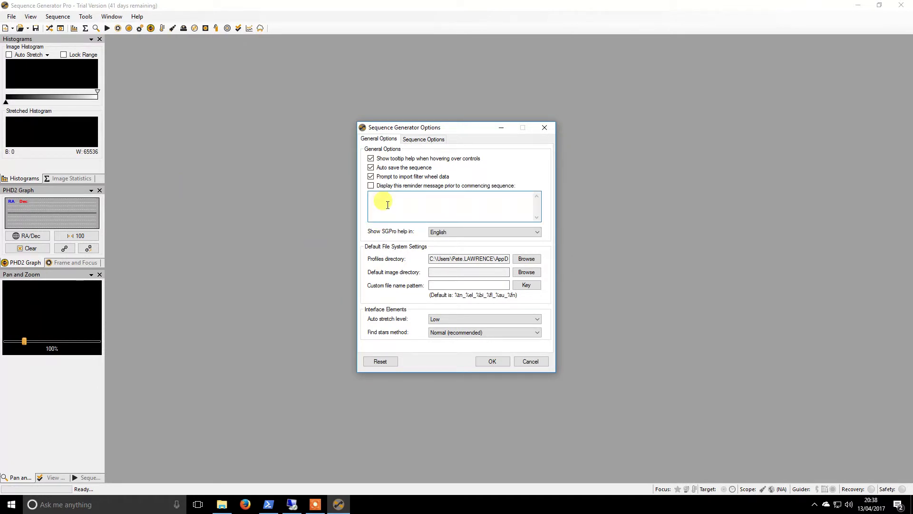
pyautogui.write('Bhatinov Mask?')
pyautogui.press('Return')
pyautogui.write('Switch off IR?')
pyautogui.press('Return')
pyautogui.write('Adjust Weights? ')
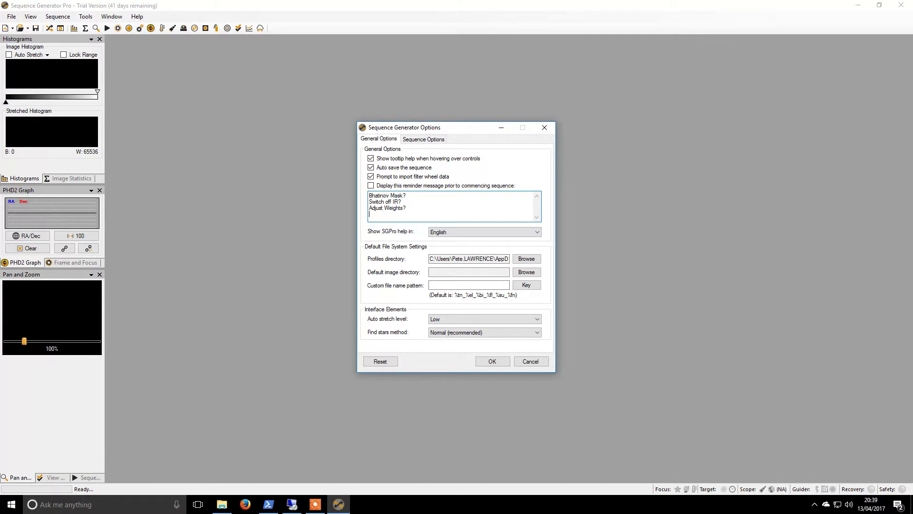
pyautogui.write('Camera in Manual Mode?')
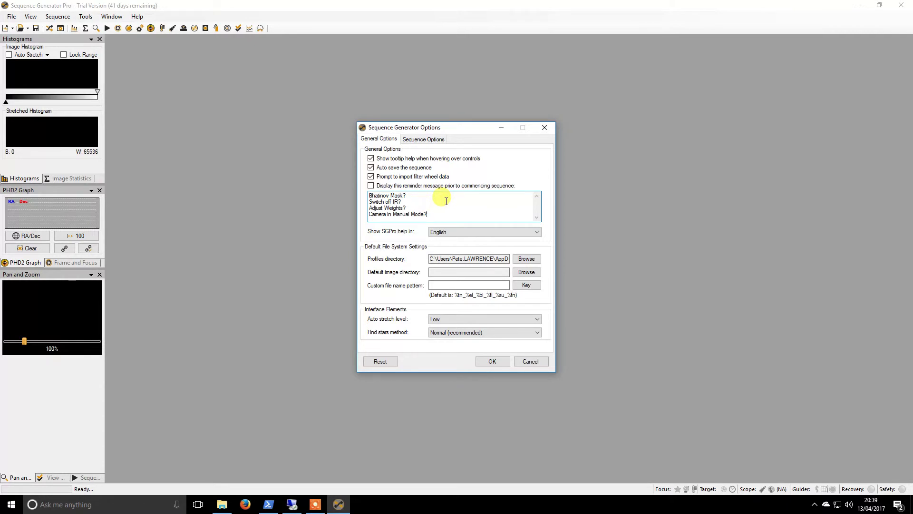
# Browse to Storage (D:) and choose the SG Pro folder as the default image directory
pyautogui.click(526, 271)
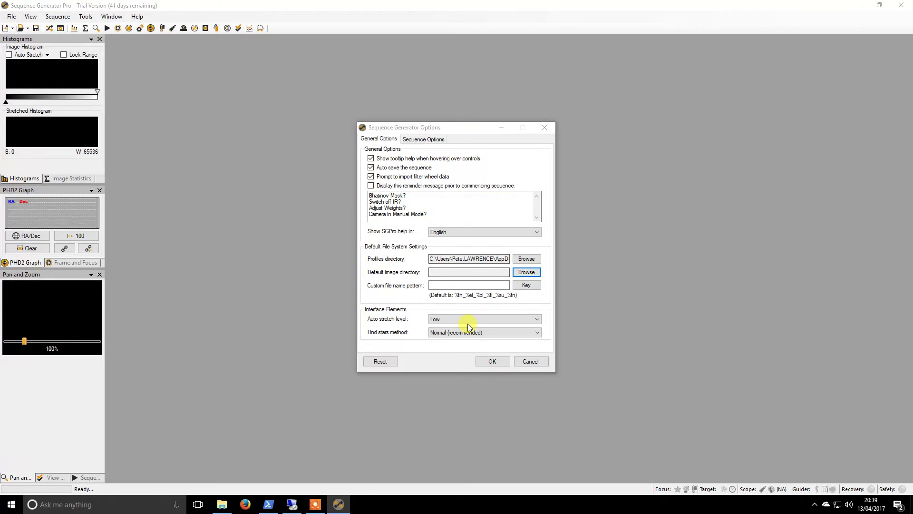
pyautogui.click(392, 231)
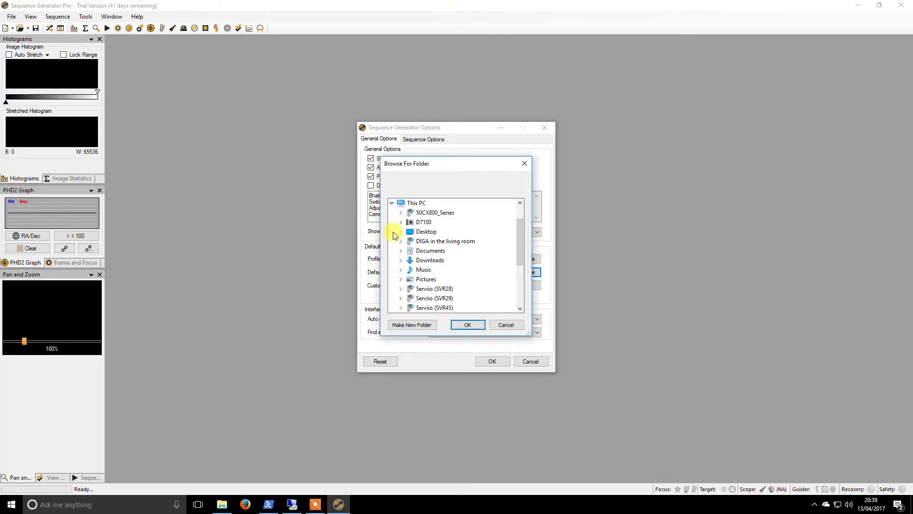
pyautogui.moveTo(517, 237); pyautogui.dragTo(520, 277)
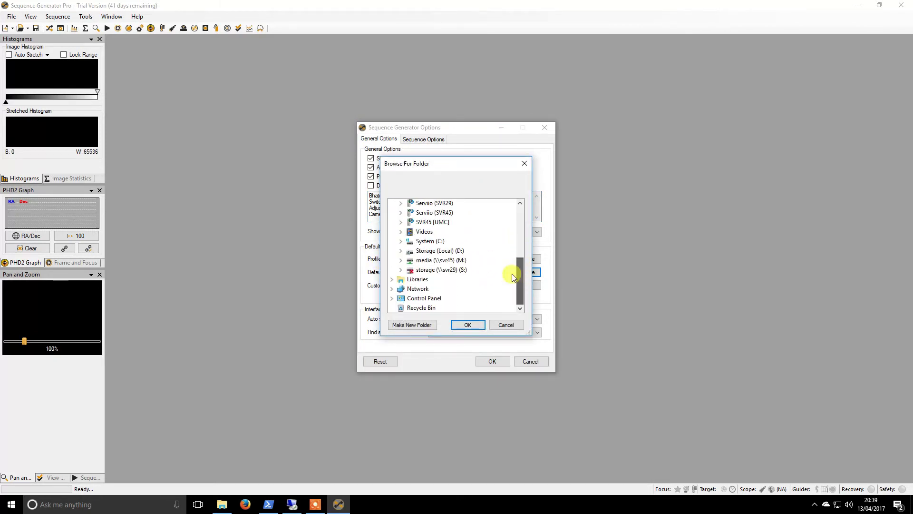
pyautogui.click(399, 252)
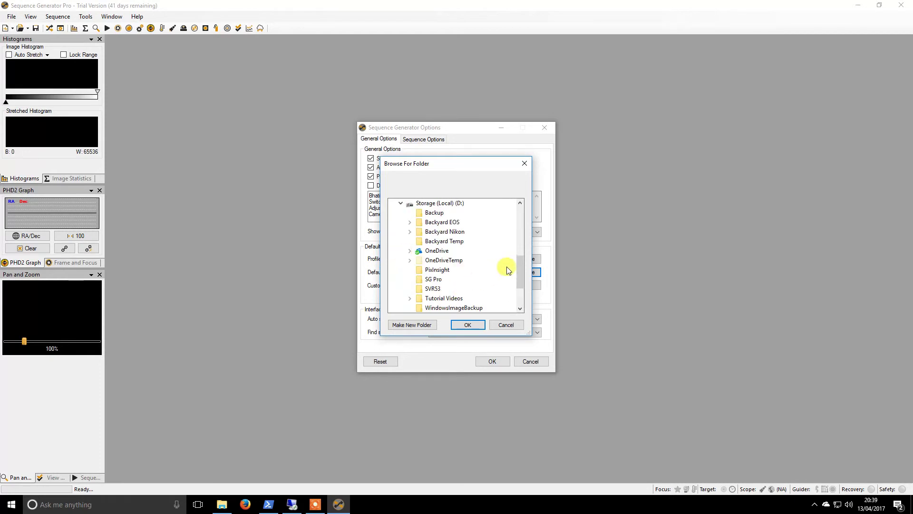
pyautogui.click(440, 280)
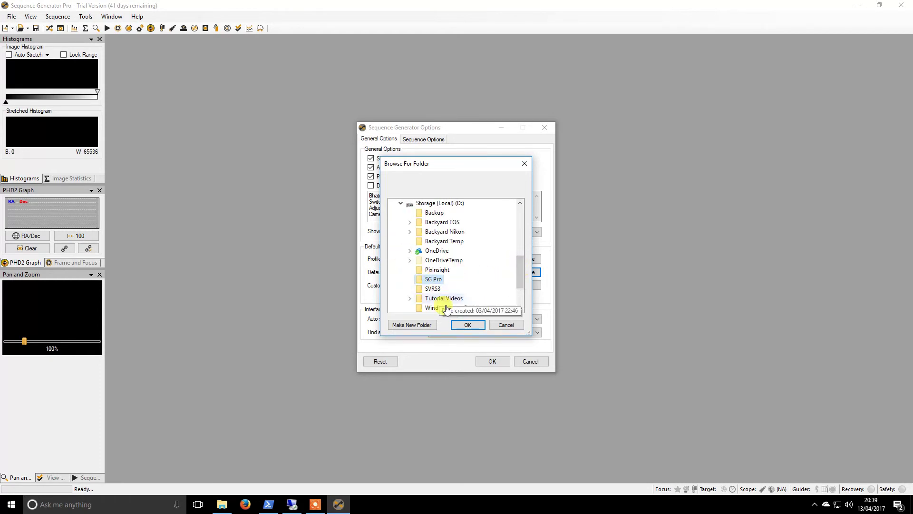
pyautogui.click(468, 324)
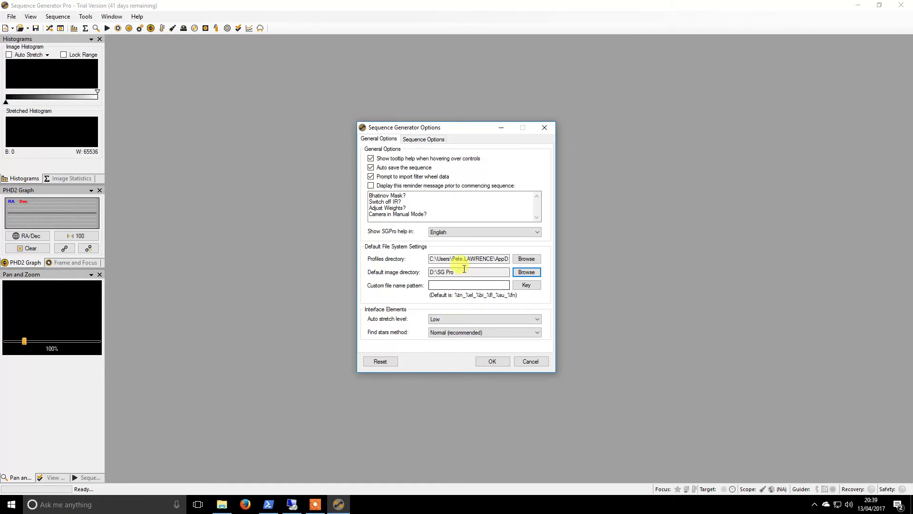
# Launch Sequence Generator Pro on the remote machine and close its untitled sequence
pyautogui.click(292, 504)
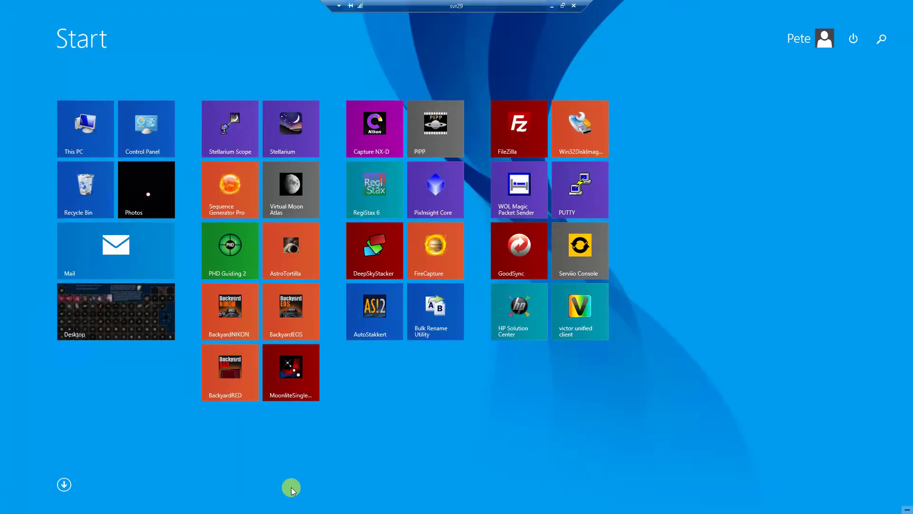
pyautogui.click(231, 199)
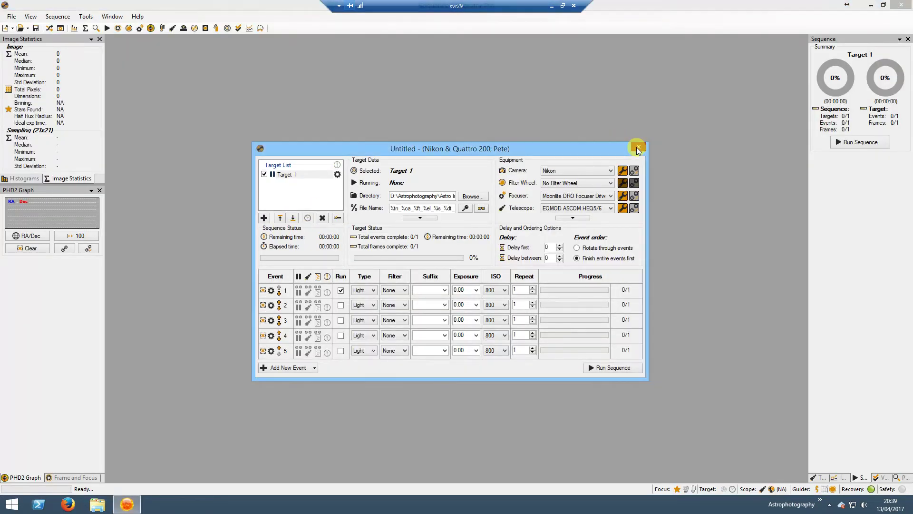
pyautogui.click(639, 147)
# Copy the custom file name pattern from the remote program's General Options
pyautogui.click(86, 17)
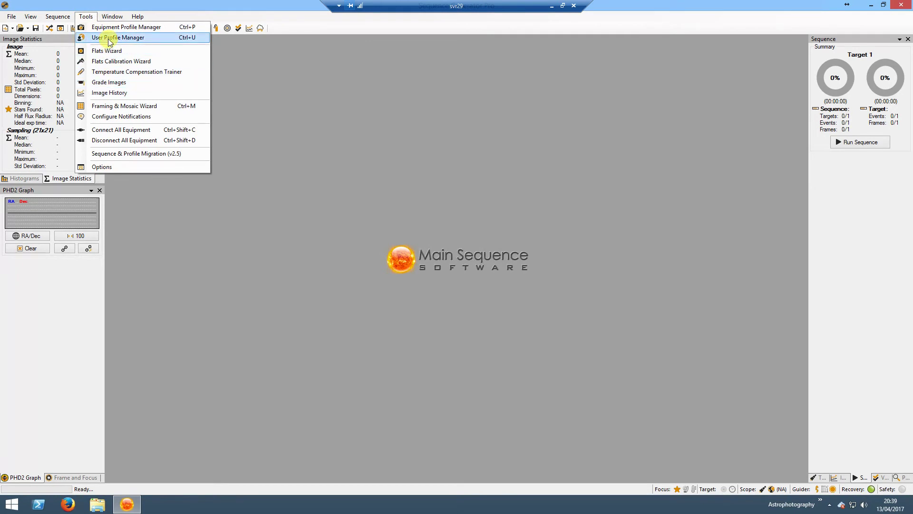
pyautogui.click(123, 166)
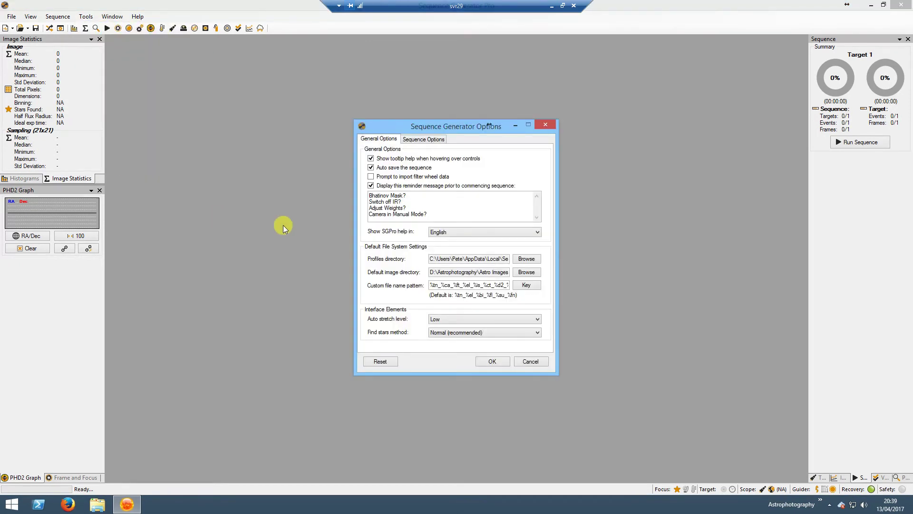
pyautogui.doubleClick(466, 284)
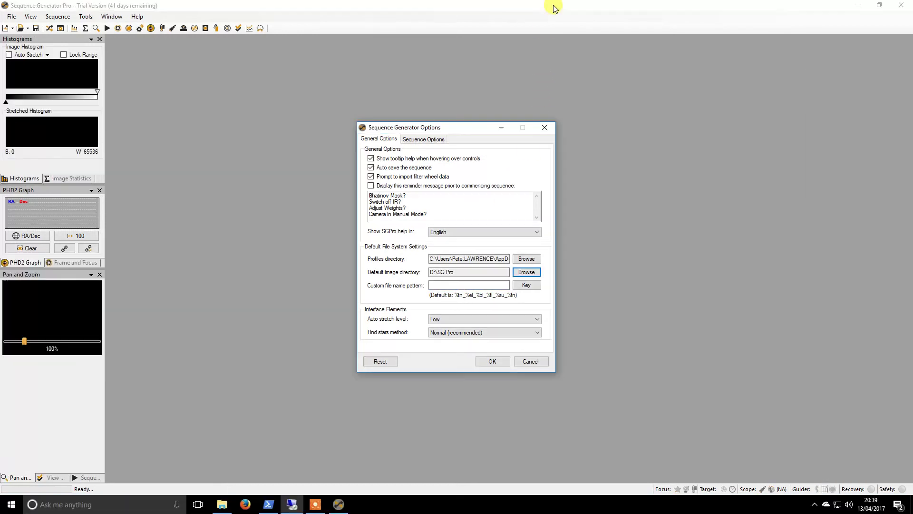
pyautogui.click(450, 286)
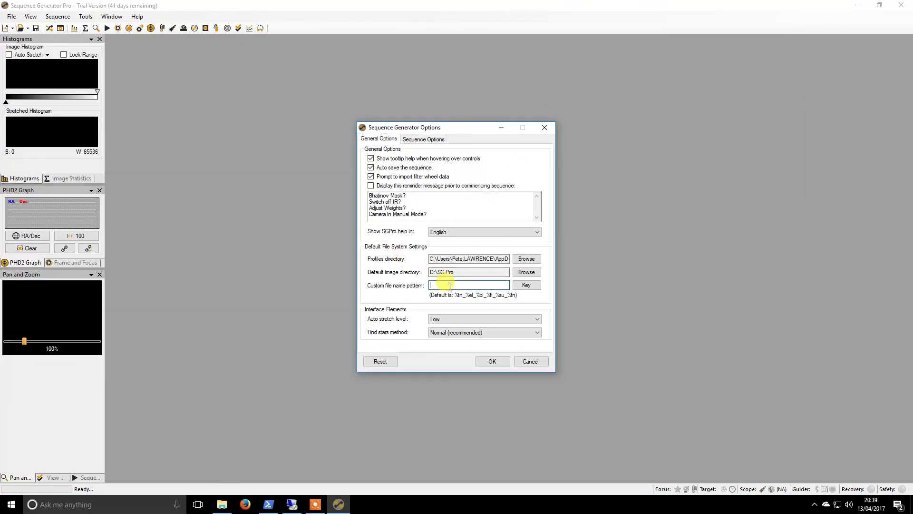
# Paste the file name pattern, enable automatic sequence recovery (every 10 min for 90 min) and save the options
pyautogui.hotkey('ctrl', 'v')
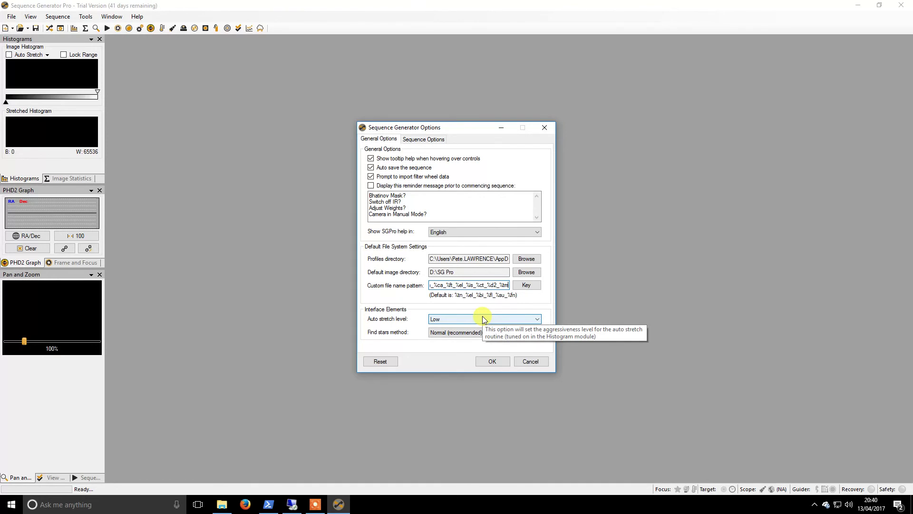
pyautogui.click(417, 138)
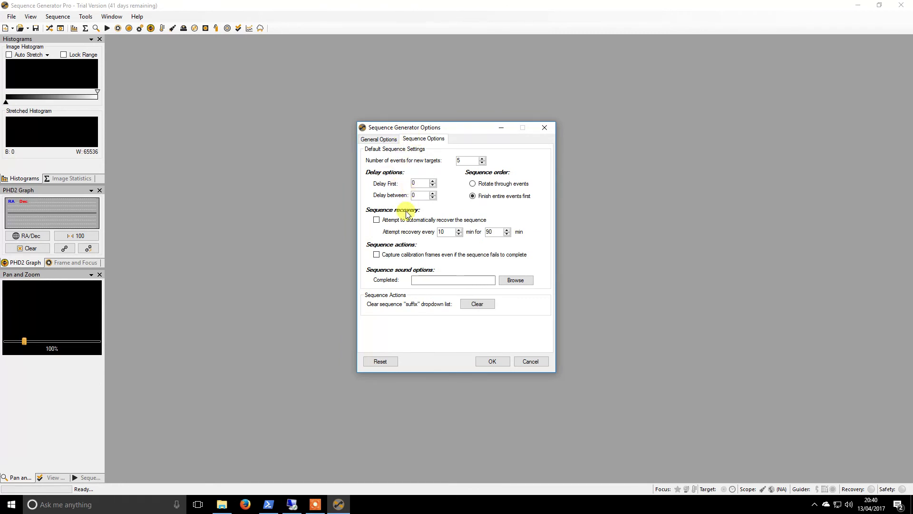
pyautogui.click(377, 219)
pyautogui.doubleClick(499, 233)
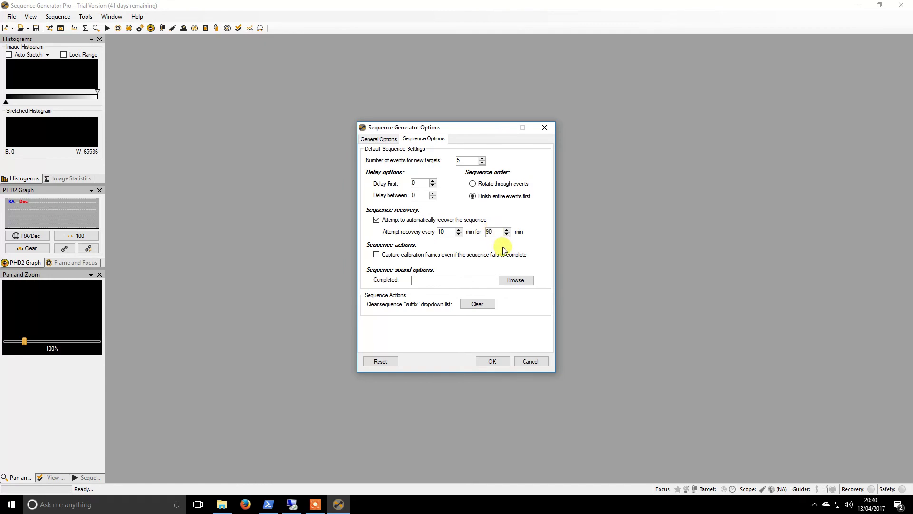
pyautogui.click(492, 362)
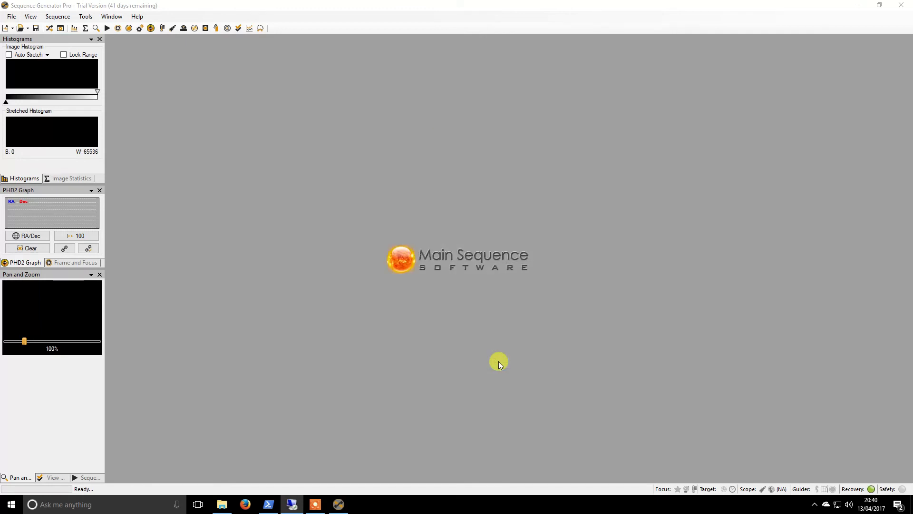